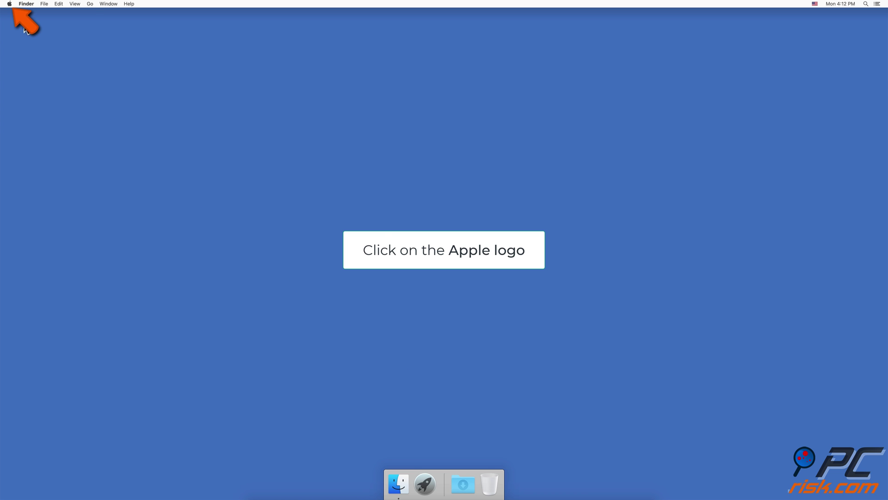
# - Open the advanced Network settings in System Preferences
pyautogui.click(9, 5)
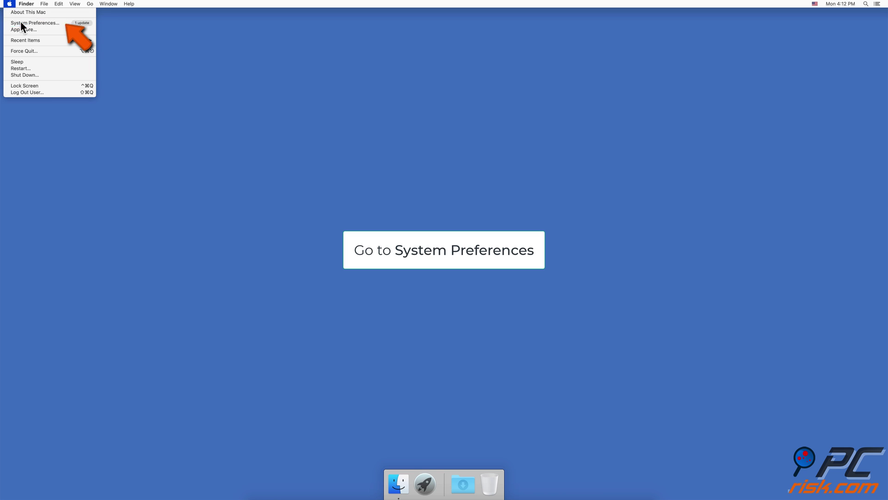
pyautogui.click(20, 22)
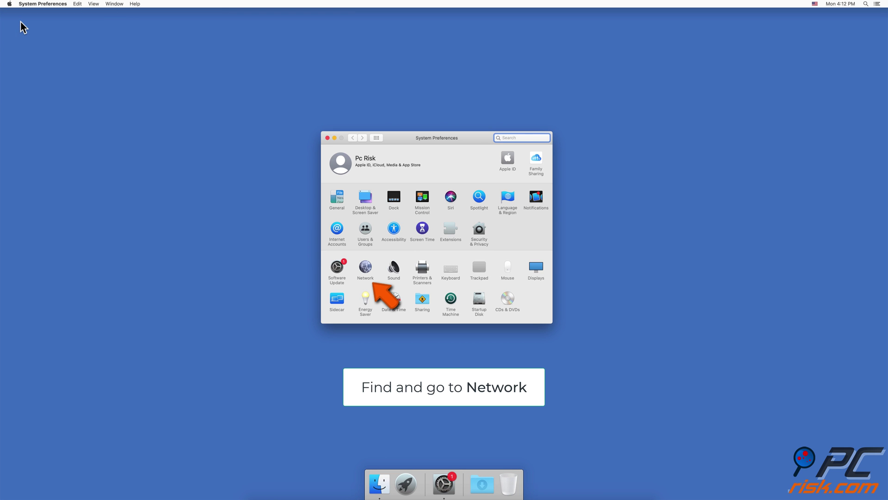
pyautogui.click(364, 267)
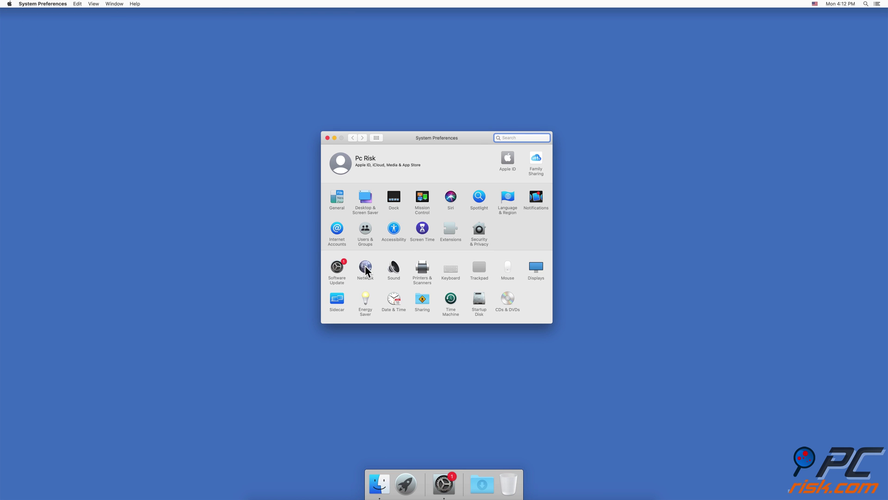
pyautogui.click(509, 298)
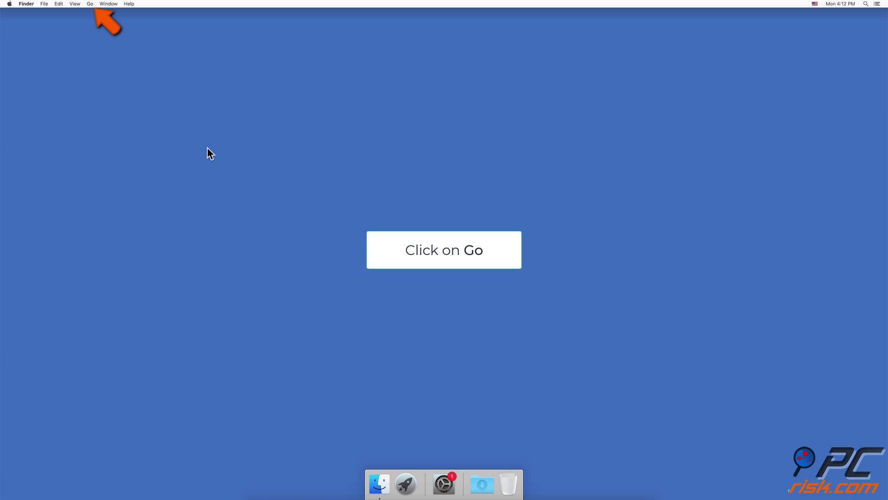
# - Go to the /Library/Preferences/SystemConfiguration/ folder in Finder
pyautogui.click(91, 4)
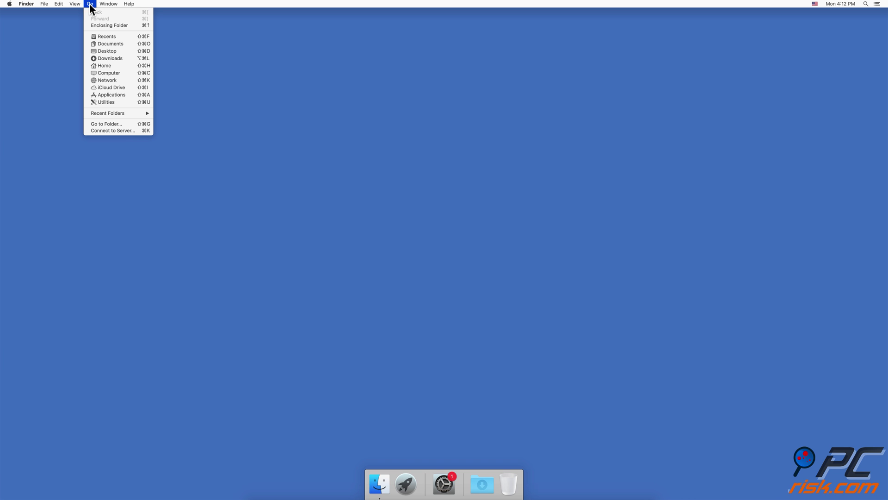
pyautogui.click(111, 124)
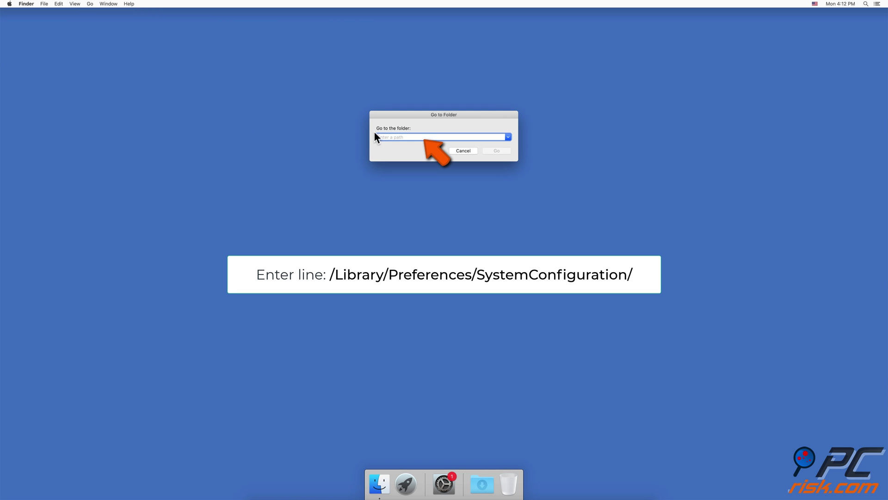
pyautogui.write('/Library/Preferences/SystemConfiguration/')
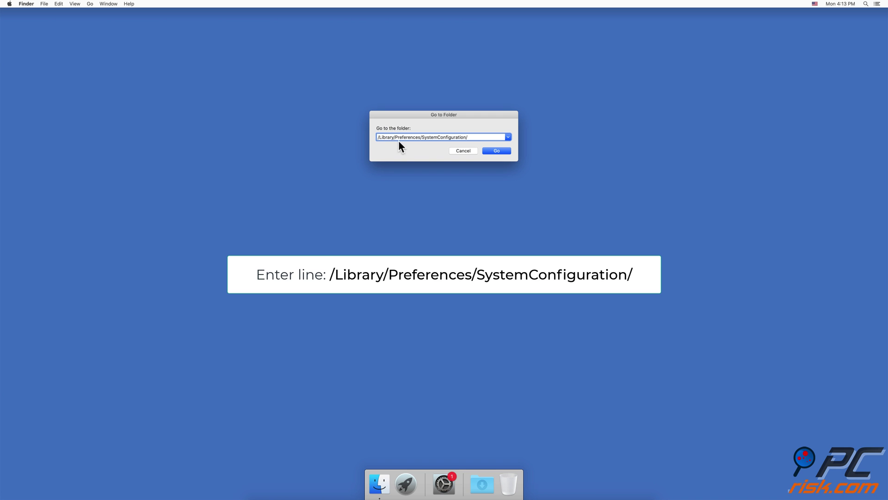
pyautogui.click(492, 151)
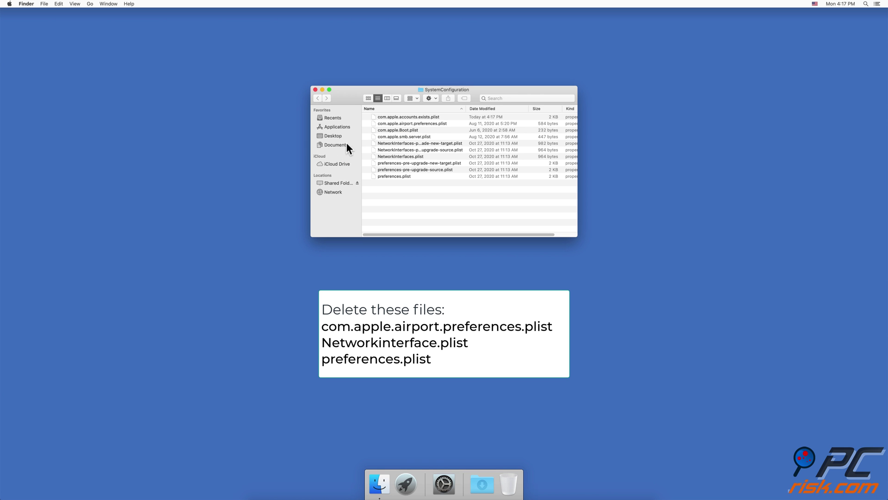
# - Move com.apple.airport.preferences.plist, NetworkInterfaces.plist and preferences.plist to the Trash, authenticating with the admin password
pyautogui.click(417, 123)
pyautogui.keyDown('super'); pyautogui.click(403, 157); pyautogui.keyUp('super')
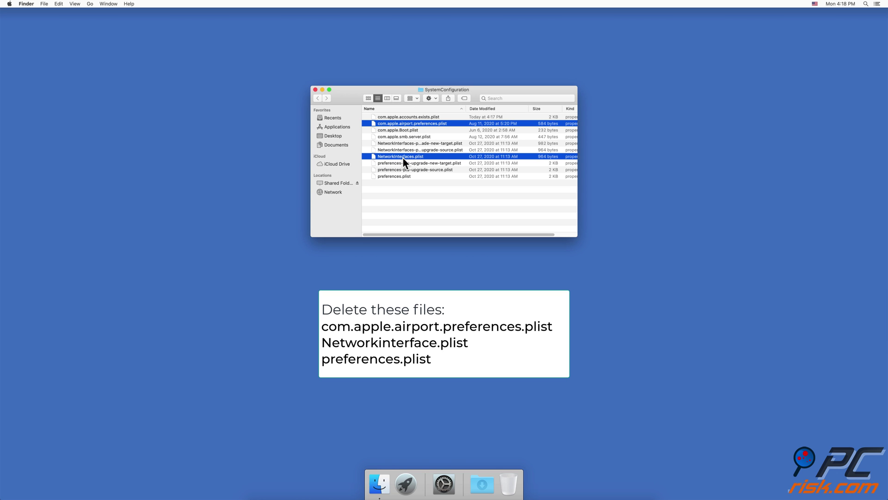
pyautogui.keyDown('super'); pyautogui.click(400, 177); pyautogui.keyUp('super')
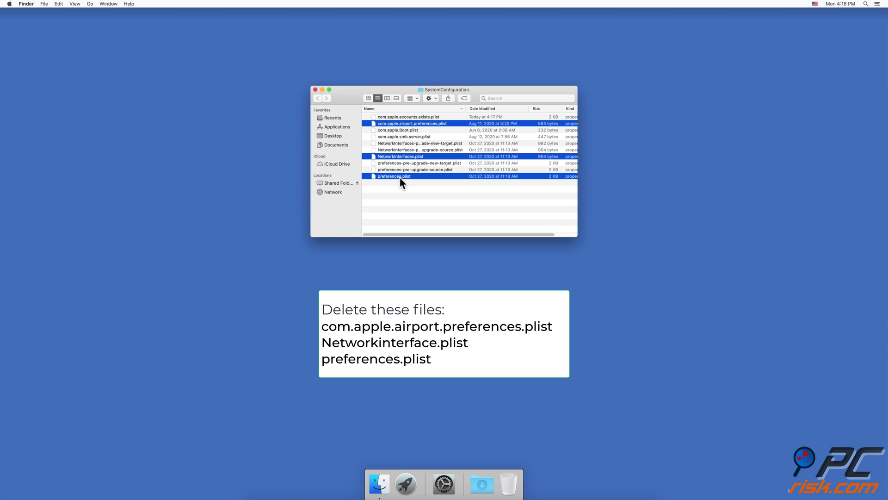
pyautogui.rightClick(400, 177)
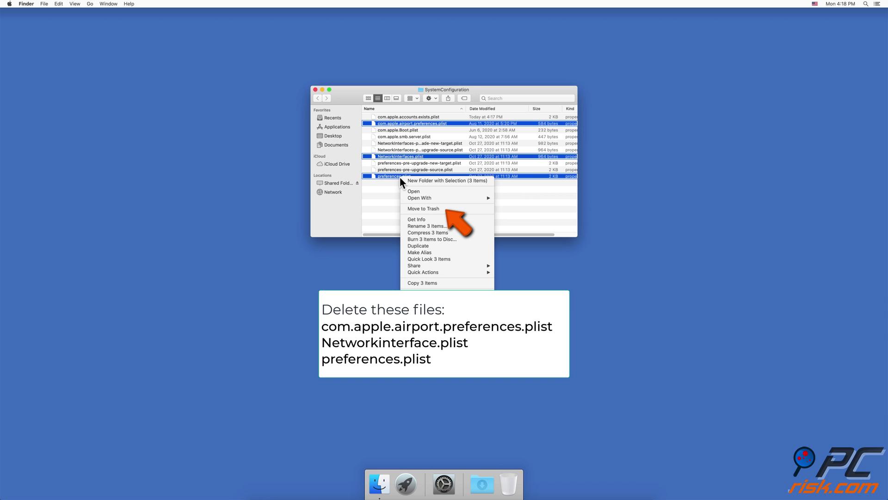
pyautogui.click(419, 209)
pyautogui.write('********')
pyautogui.press('Return')
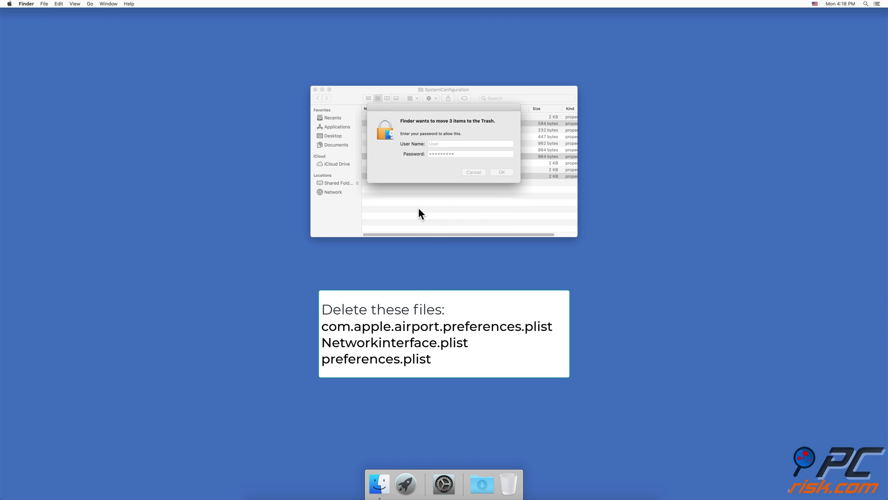
# - Empty the Trash from the Dock, confirming permanent deletion
pyautogui.rightClick(508, 480)
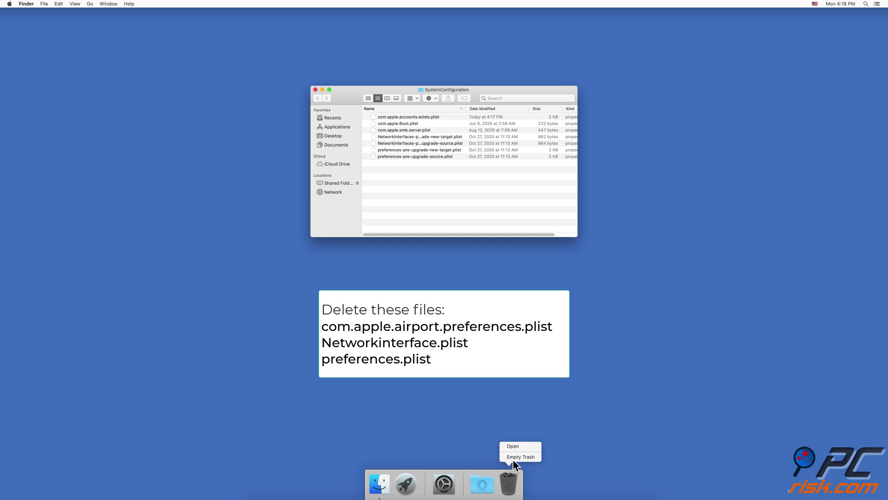
pyautogui.click(514, 458)
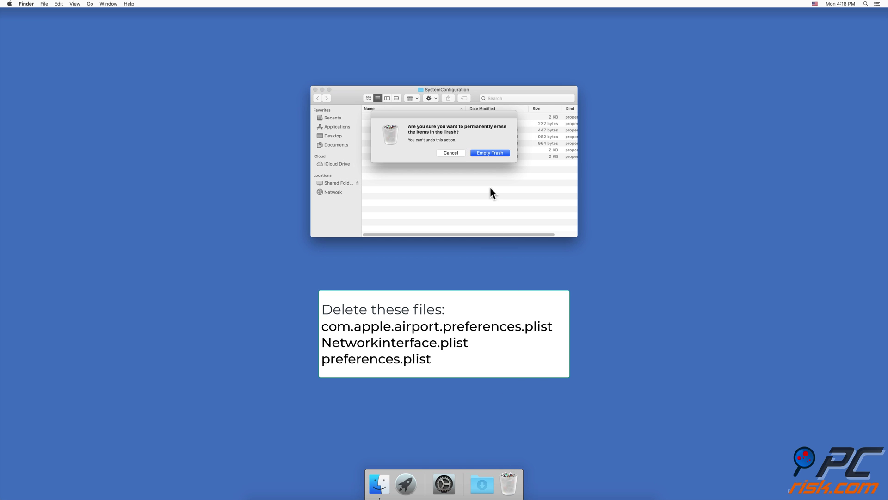
pyautogui.click(490, 154)
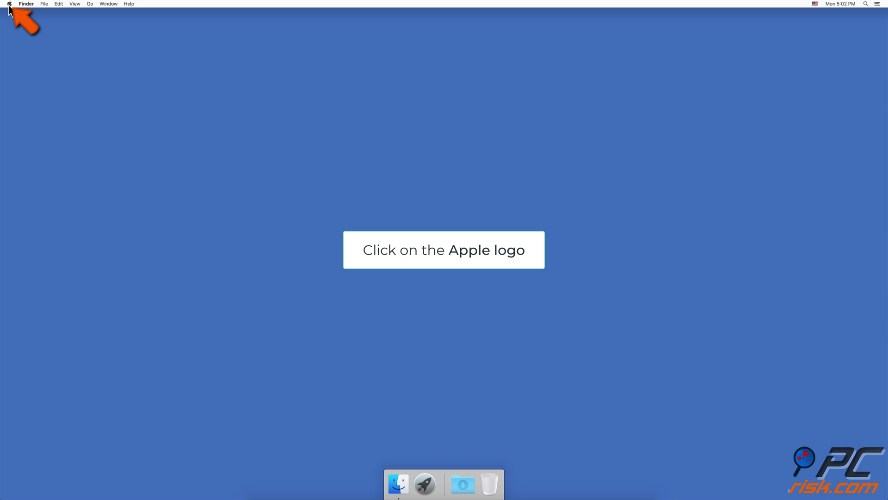
pyautogui.click(10, 5)
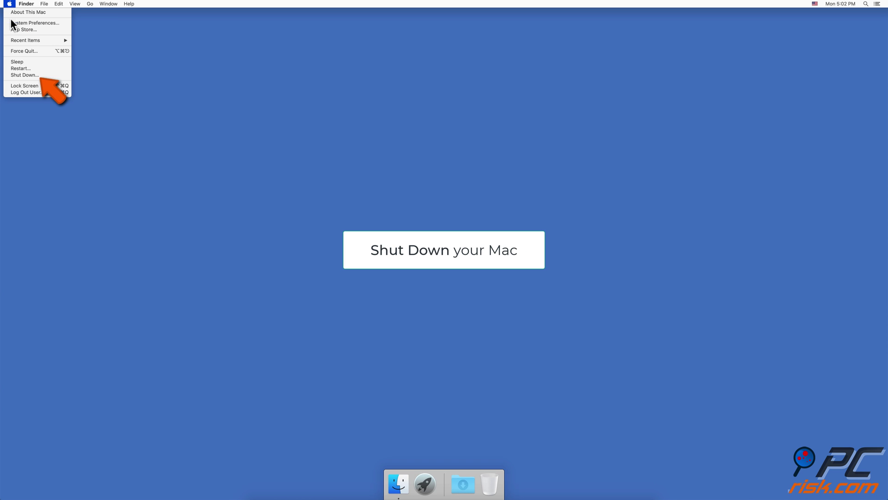
pyautogui.click(19, 75)
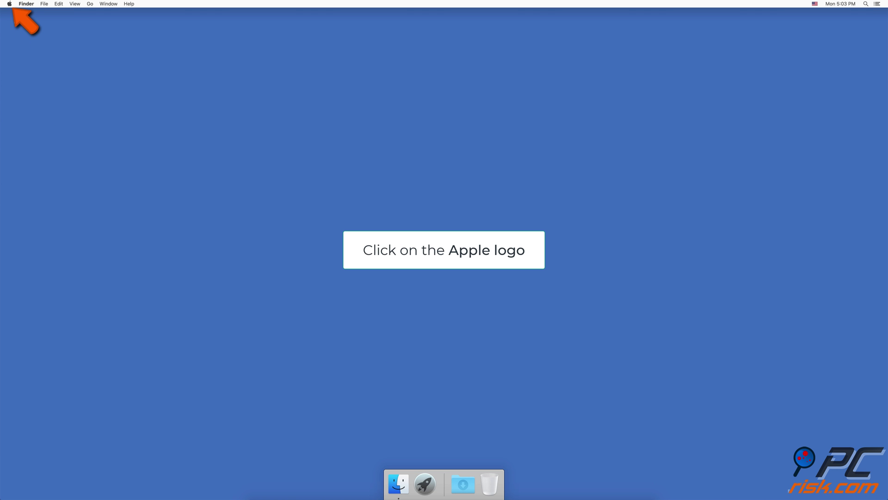
pyautogui.click(10, 4)
pyautogui.click(18, 22)
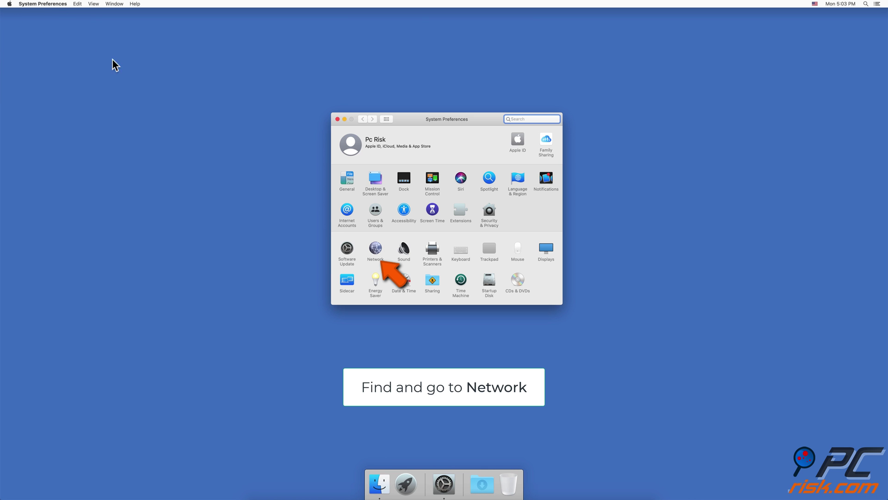
pyautogui.click(367, 244)
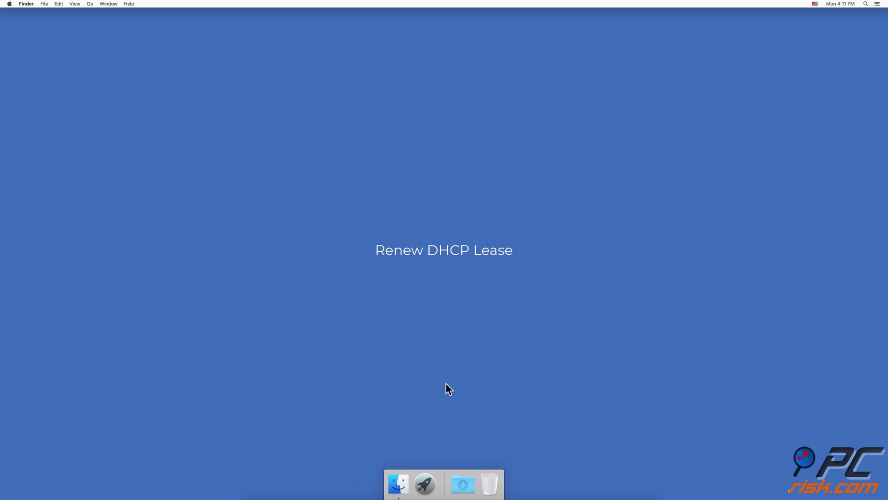
# - Open the advanced Ethernet TCP/IP settings in System Preferences' Network pane
pyautogui.click(9, 3)
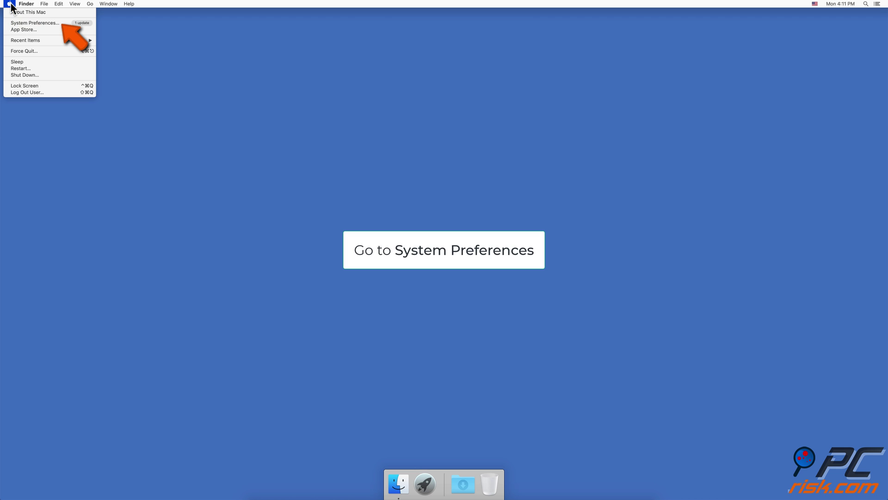
pyautogui.click(21, 23)
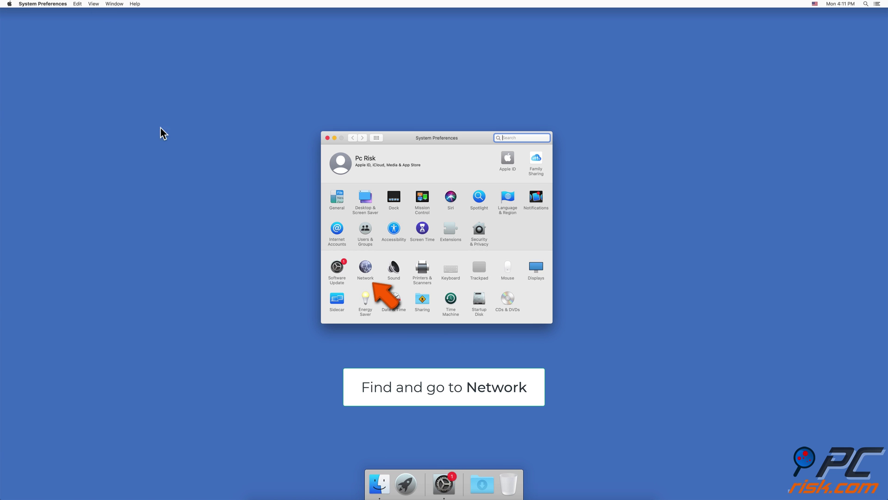
pyautogui.click(366, 270)
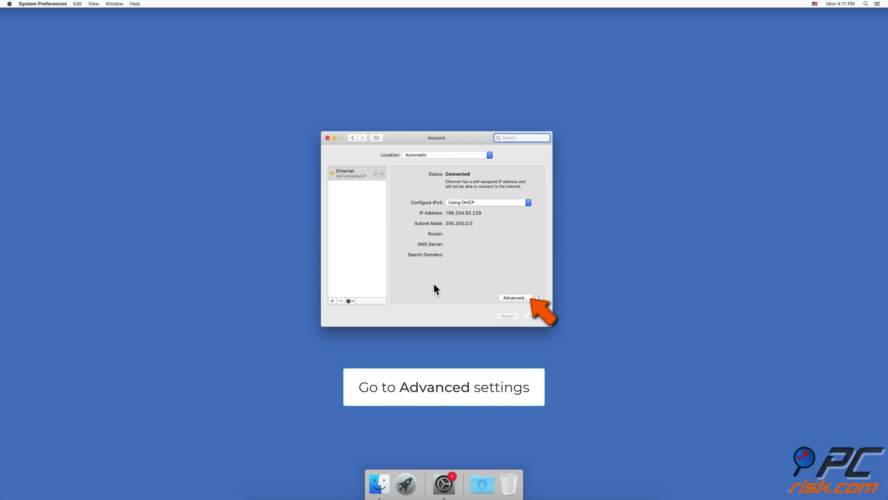
pyautogui.click(515, 298)
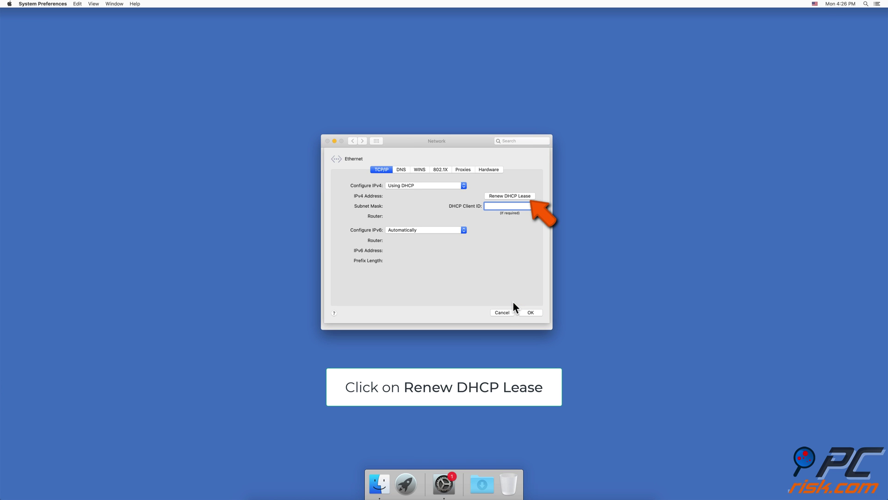
# - Renew the DHCP lease, applying pending changes, to get 10.0.1.149, then close with OK
pyautogui.click(513, 196)
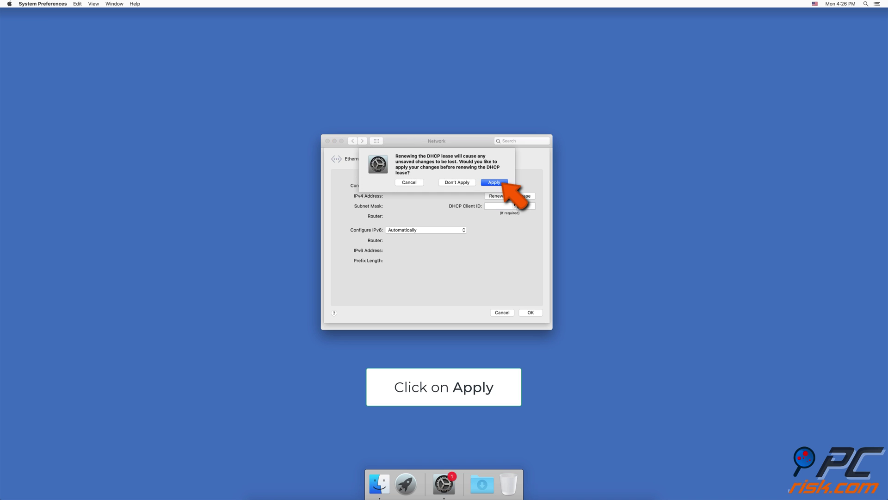
pyautogui.click(495, 182)
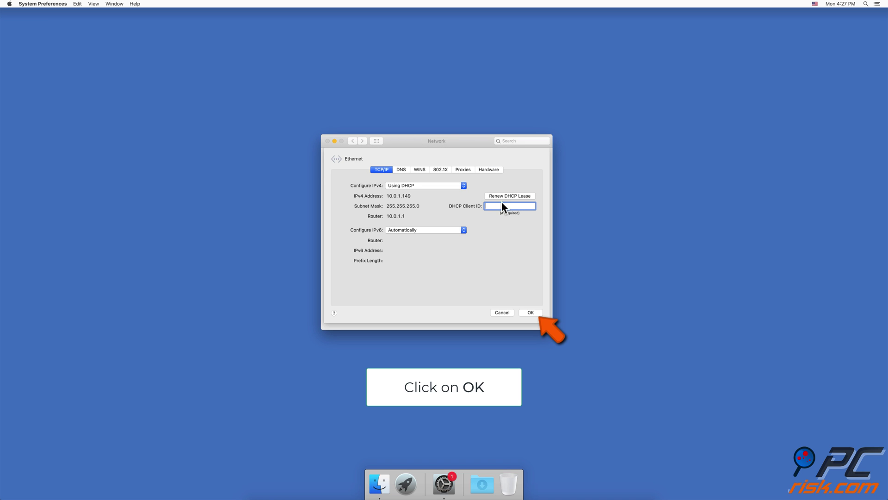
pyautogui.click(522, 312)
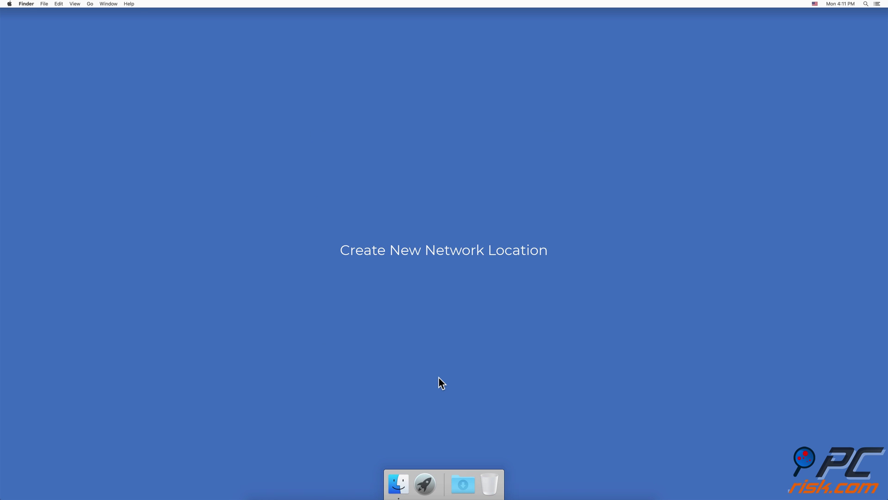
# - Open the Network settings in System Preferences
pyautogui.click(10, 5)
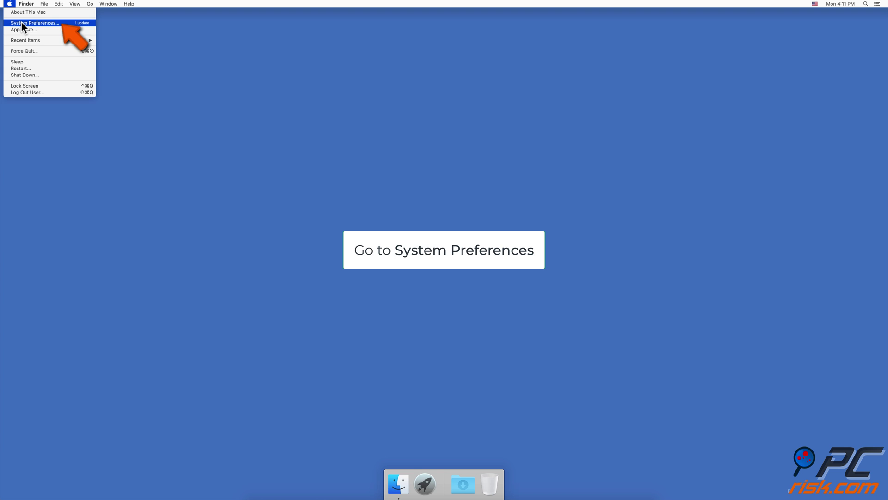
pyautogui.click(21, 23)
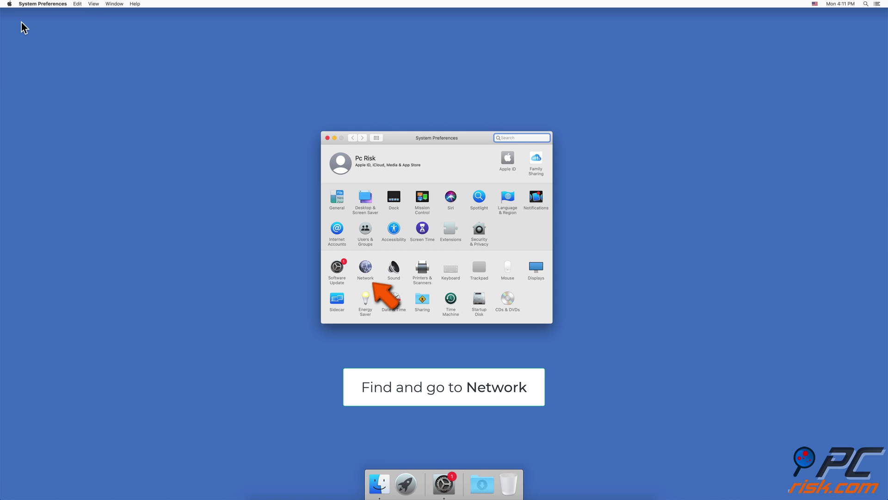
pyautogui.click(369, 271)
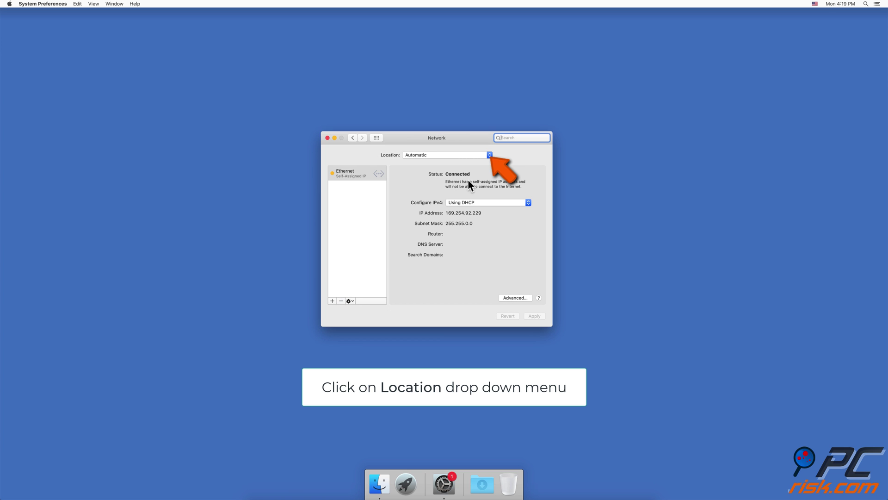
# - Add a new network location named 'Test' via Edit Locations
pyautogui.click(486, 157)
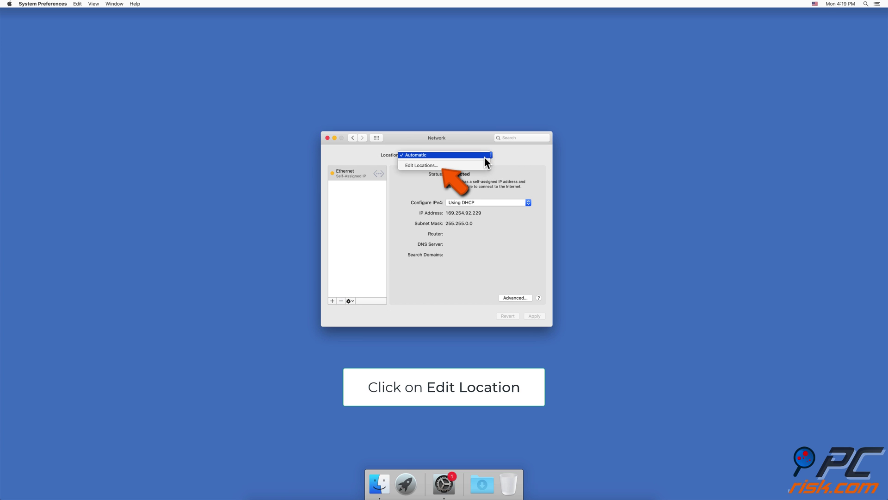
pyautogui.click(477, 164)
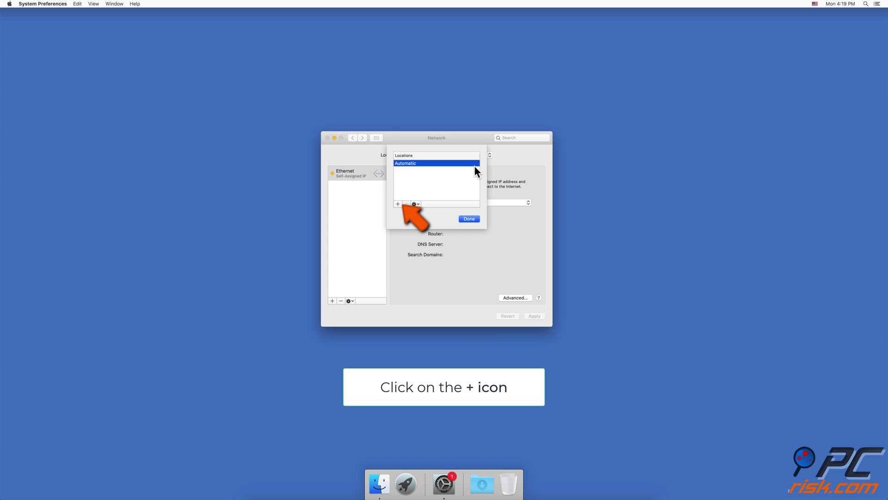
pyautogui.click(398, 204)
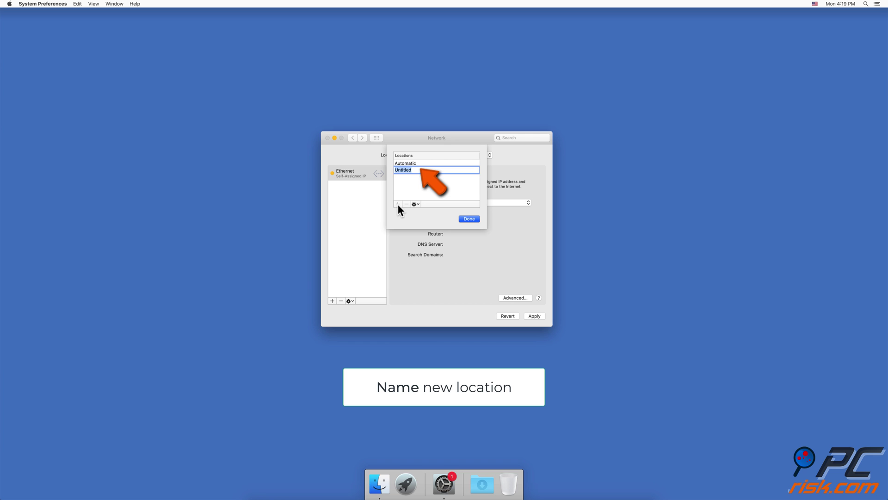
pyautogui.write('Test')
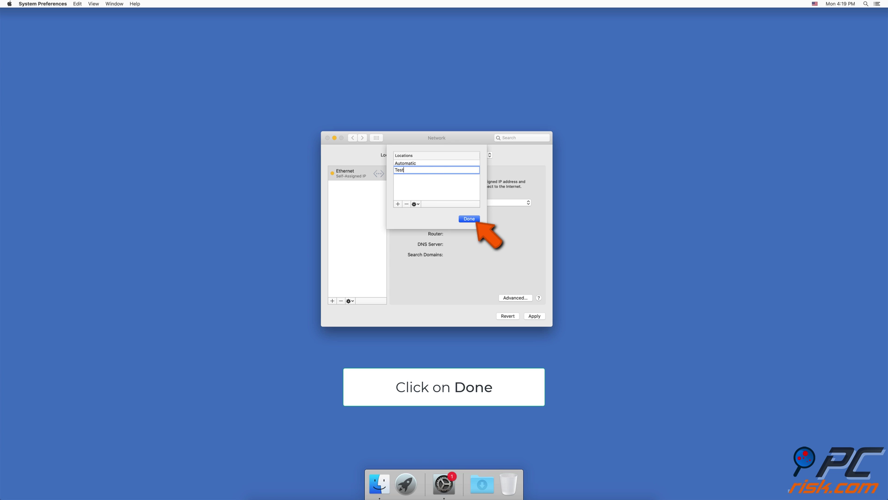
pyautogui.click(468, 218)
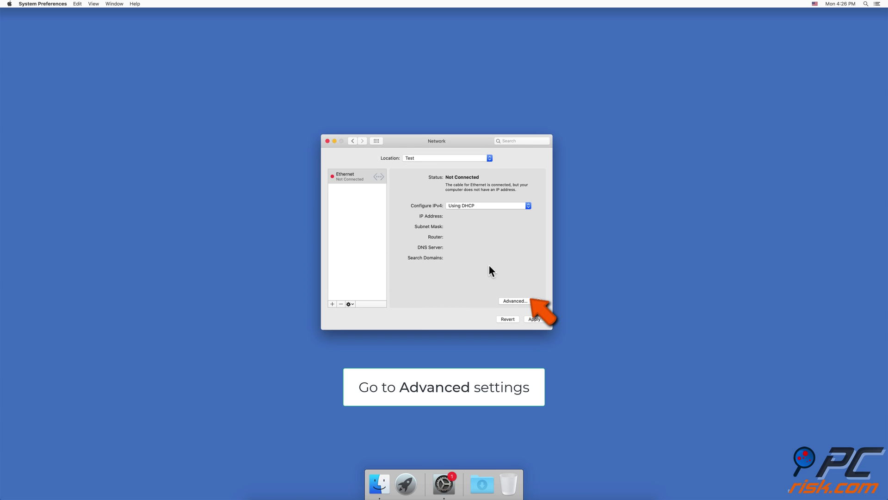
# - Renew the Ethernet DHCP lease under Test, applying changes, to get 10.0.1.149, then close with OK
pyautogui.click(513, 301)
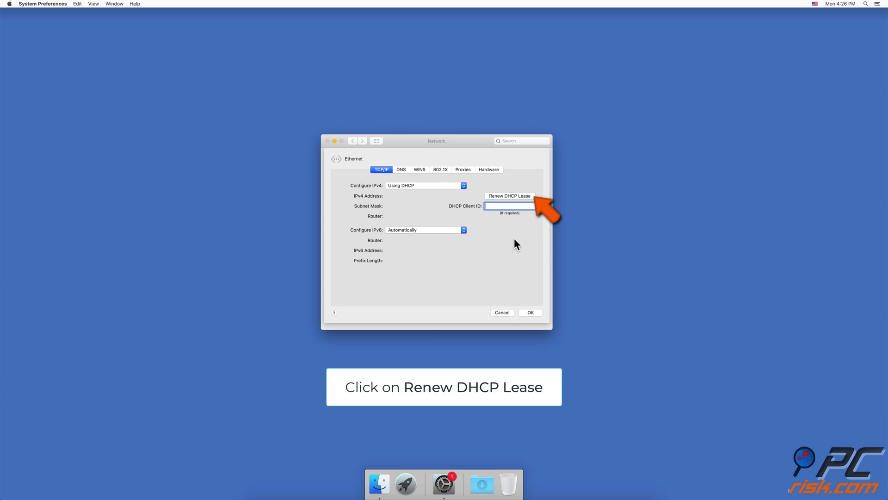
pyautogui.click(514, 197)
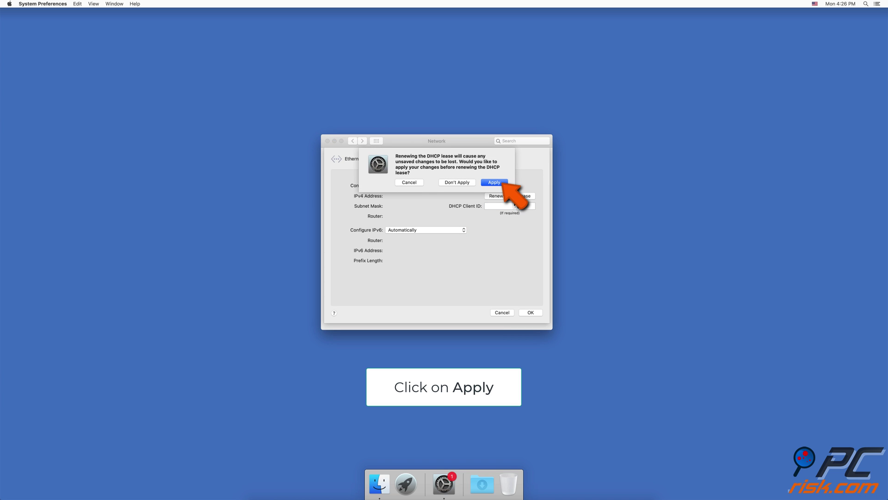
pyautogui.click(497, 184)
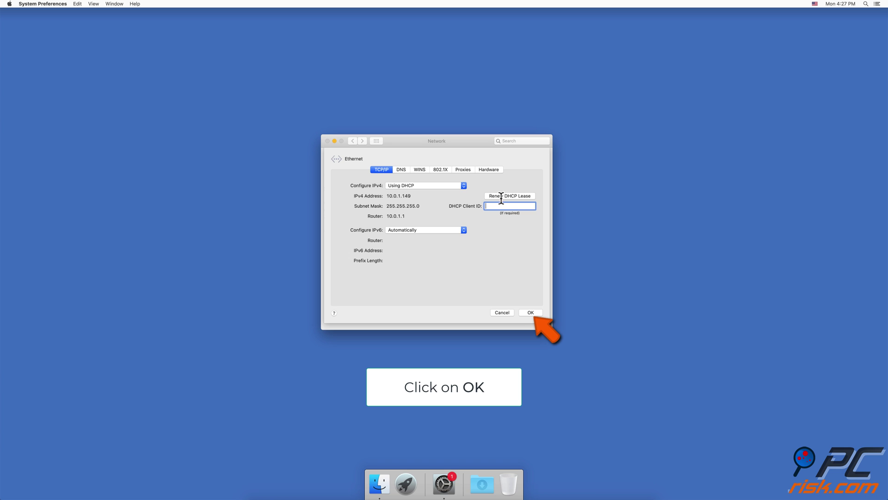
pyautogui.click(521, 313)
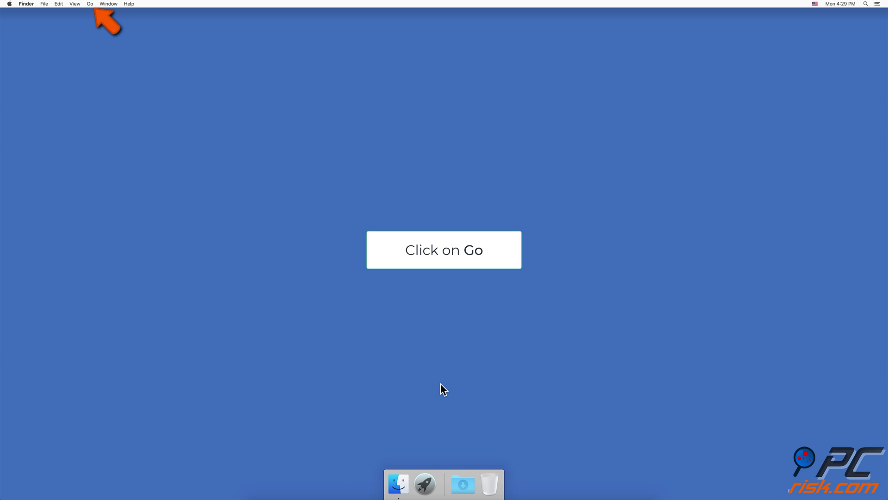
# - Go to /Macintosh HD/Library/Preferences/ and bring up the file actions for com.apple.alf.plist
pyautogui.click(89, 5)
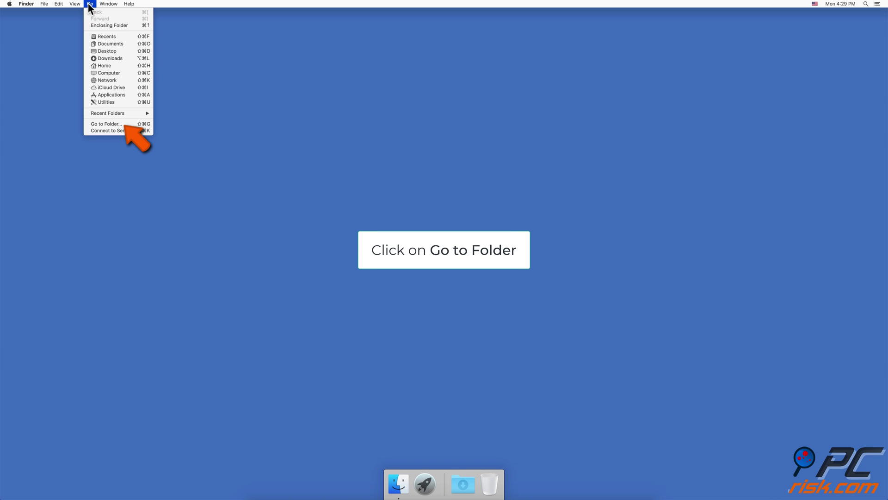
pyautogui.click(106, 124)
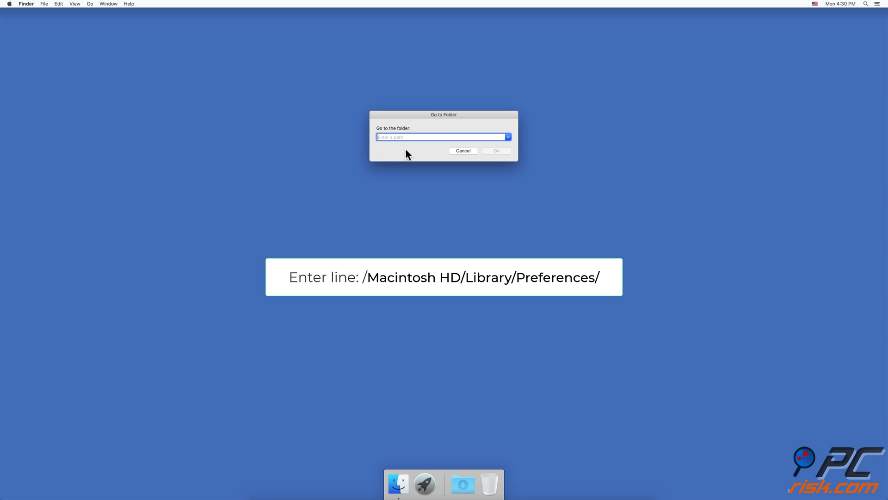
pyautogui.write('/Macintosh HD/Library/Preferences/')
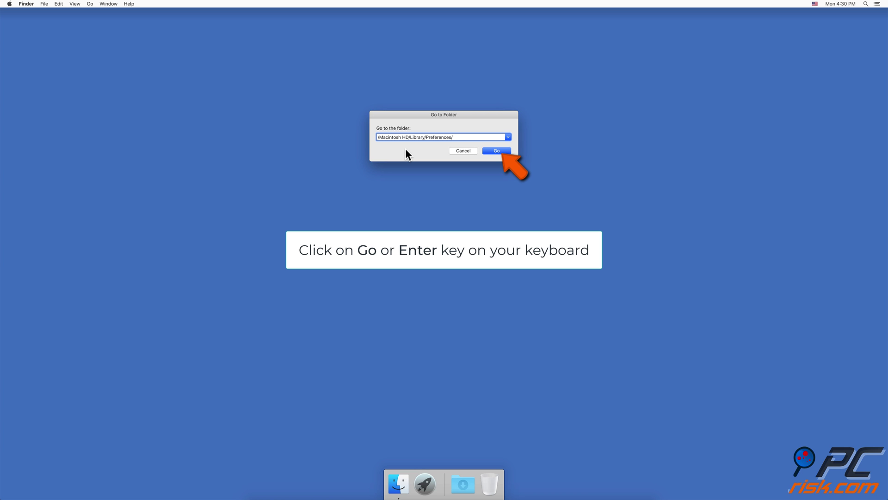
pyautogui.click(490, 151)
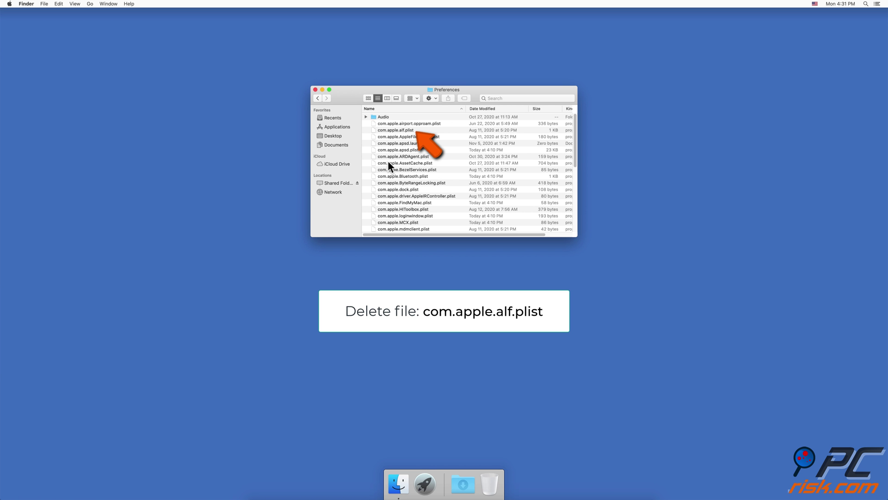
pyautogui.click(398, 134)
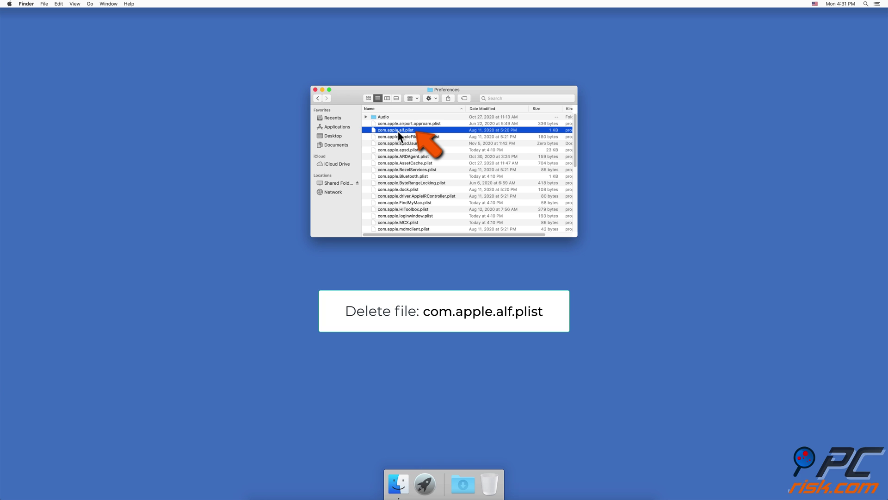
pyautogui.rightClick(399, 133)
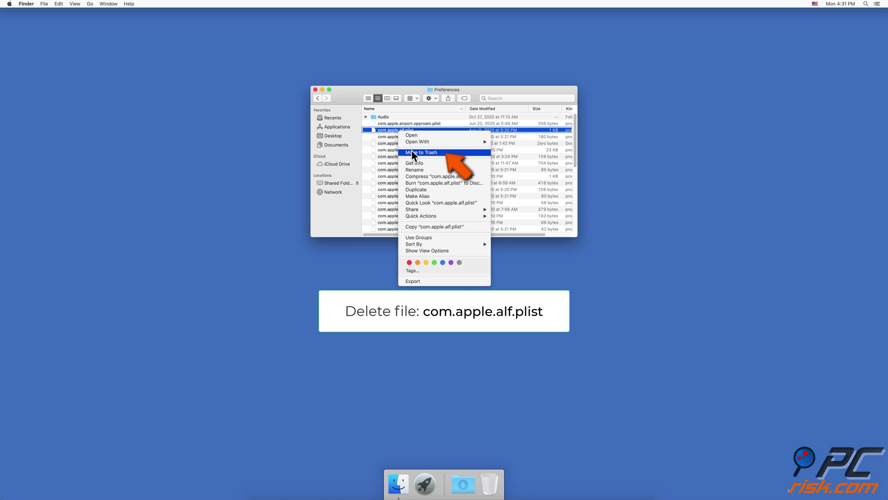
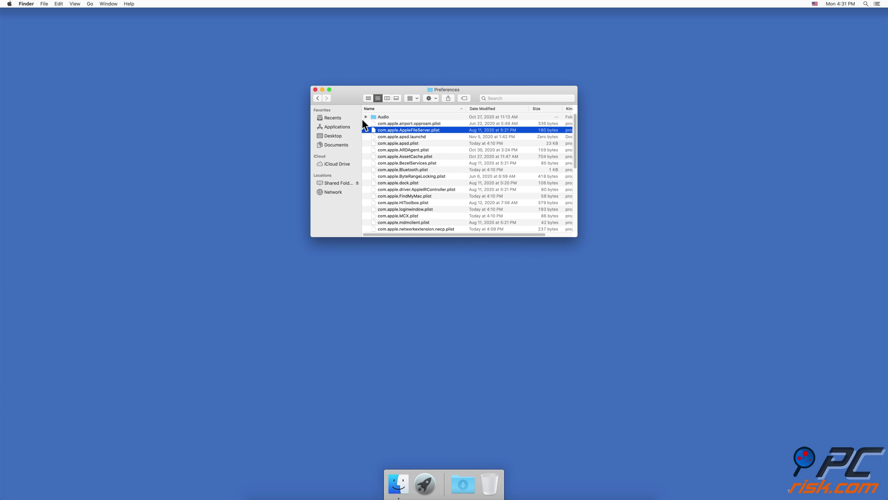
# - Close the Preferences folder window and choose Shut Down from the Apple menu
pyautogui.click(315, 89)
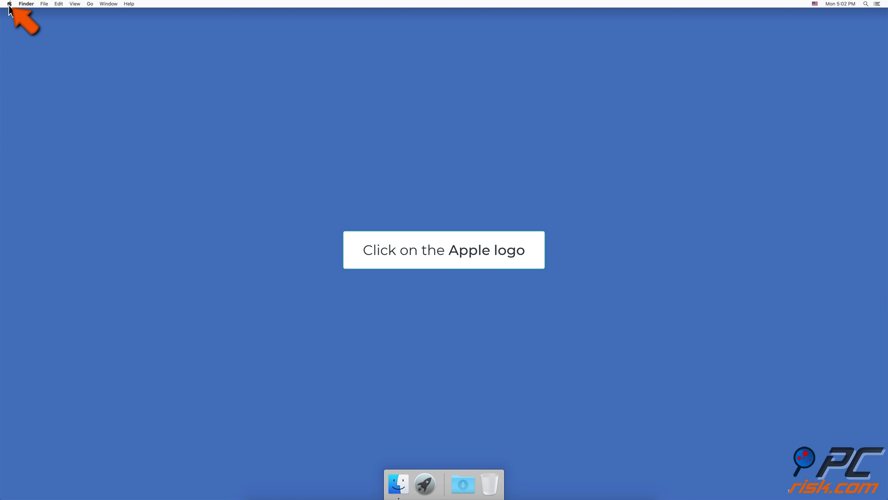
pyautogui.click(10, 6)
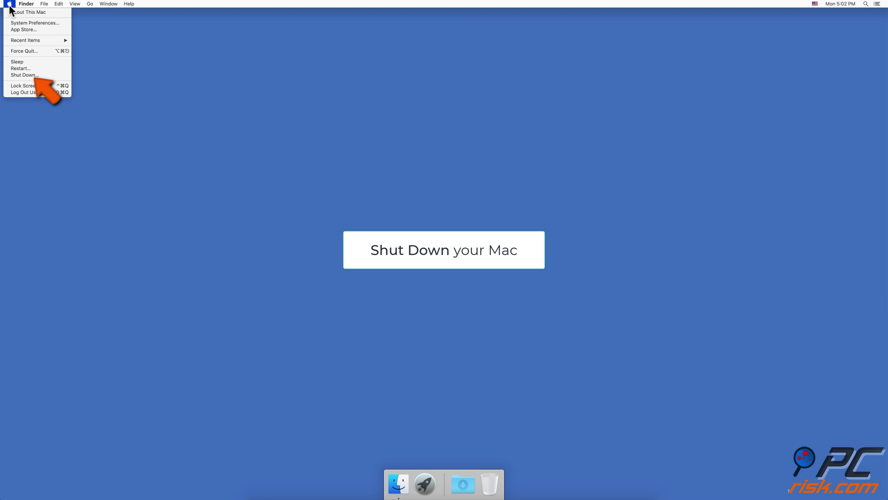
pyautogui.click(18, 75)
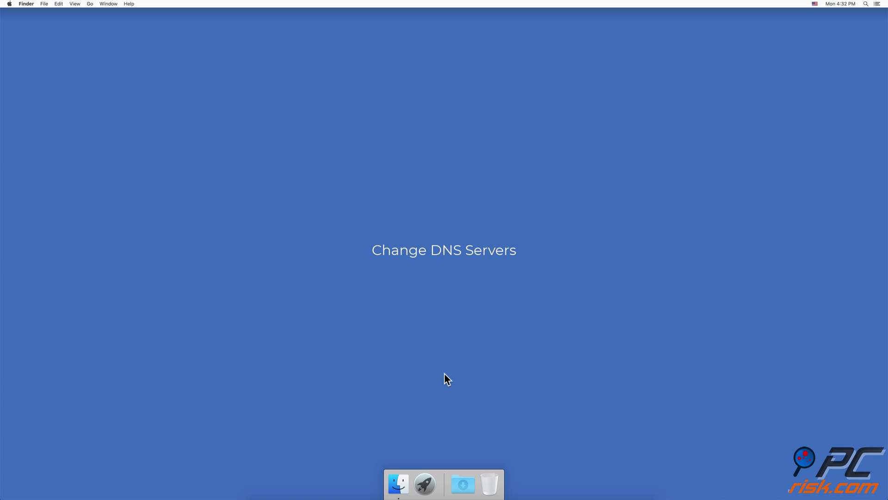
# - Launch System Preferences, go to Network, and bring up Ethernet's Advanced TCP/IP settings
pyautogui.click(8, 3)
pyautogui.click(17, 23)
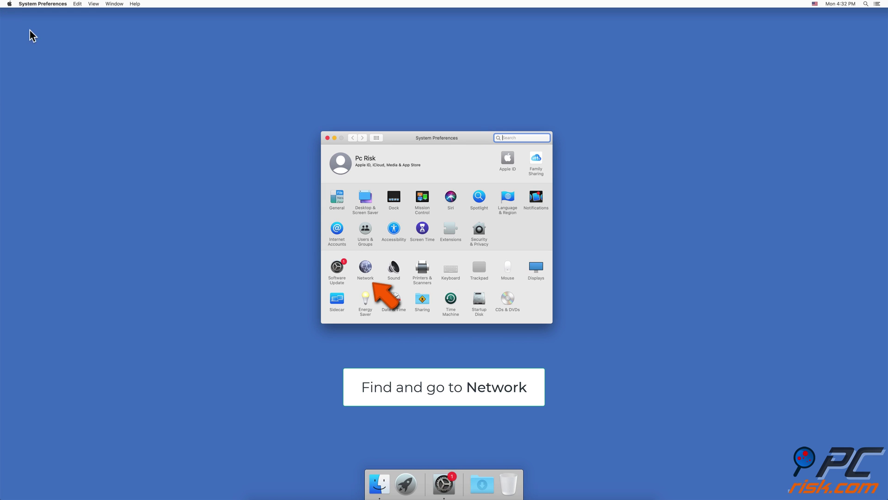
pyautogui.click(365, 267)
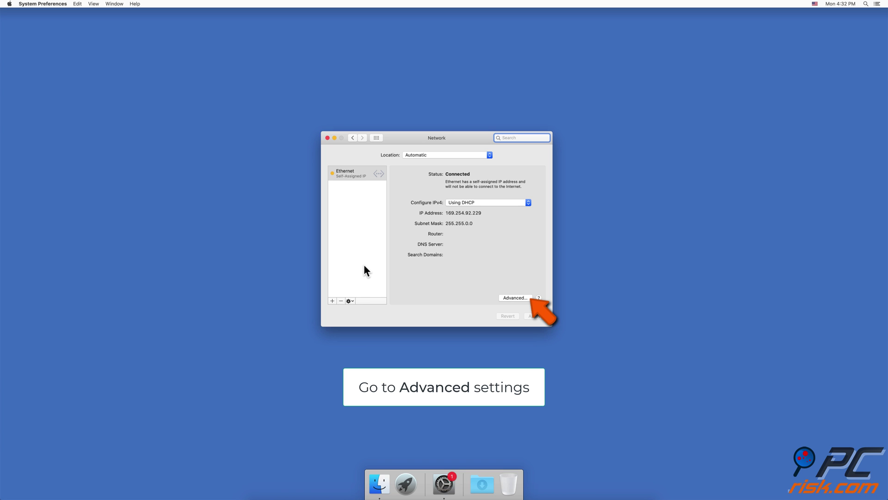
pyautogui.click(513, 298)
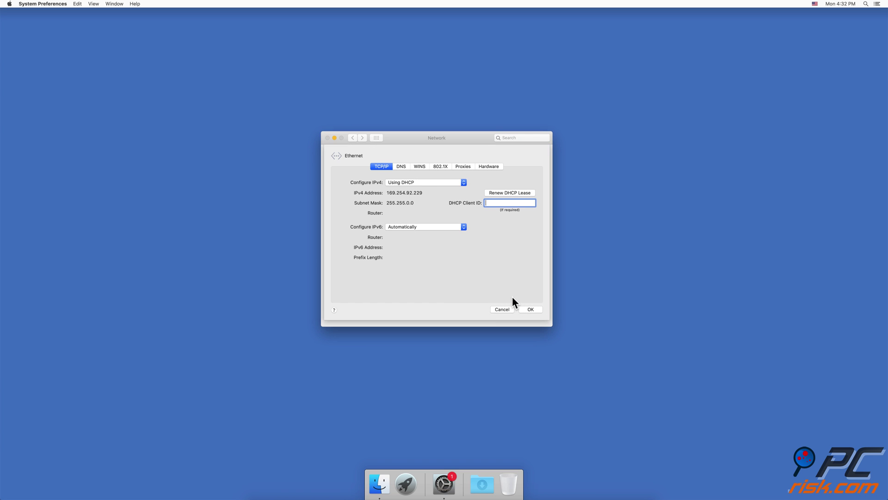
# - On the DNS tab, add servers 8.8.8.8, 8.8.4.4 and 1.1.1.1 one after another
pyautogui.click(403, 169)
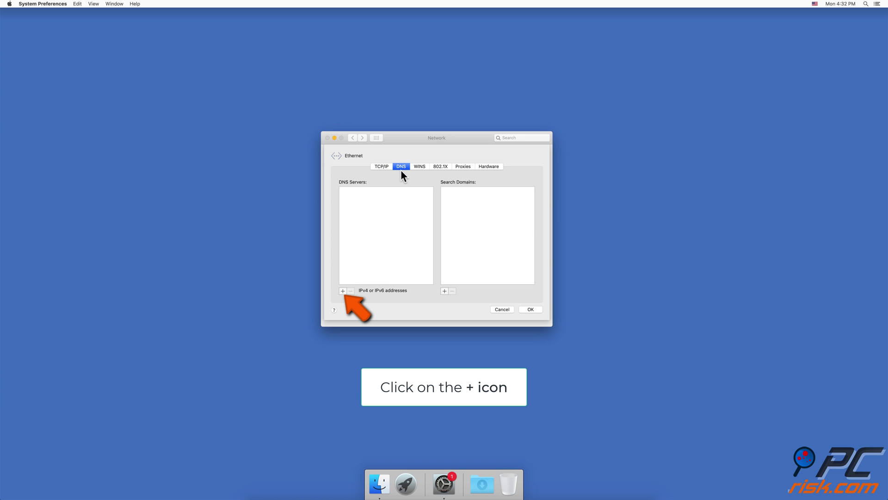
pyautogui.click(342, 291)
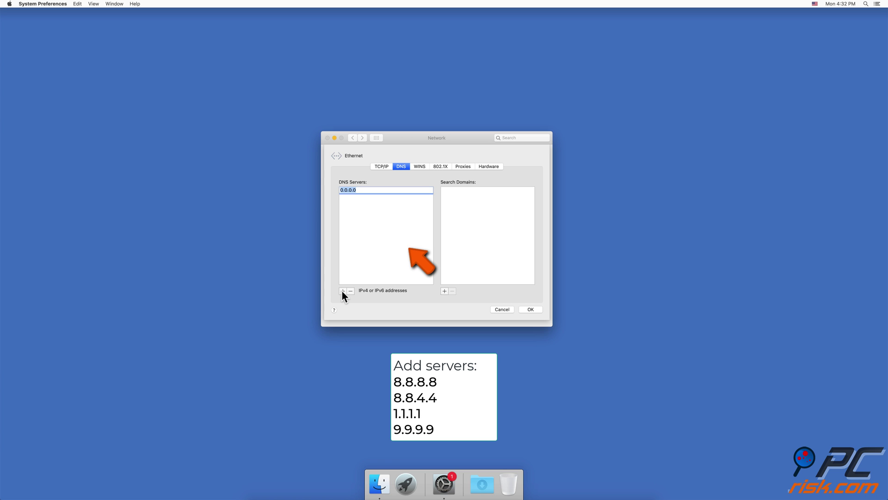
pyautogui.write('8.8.8.8')
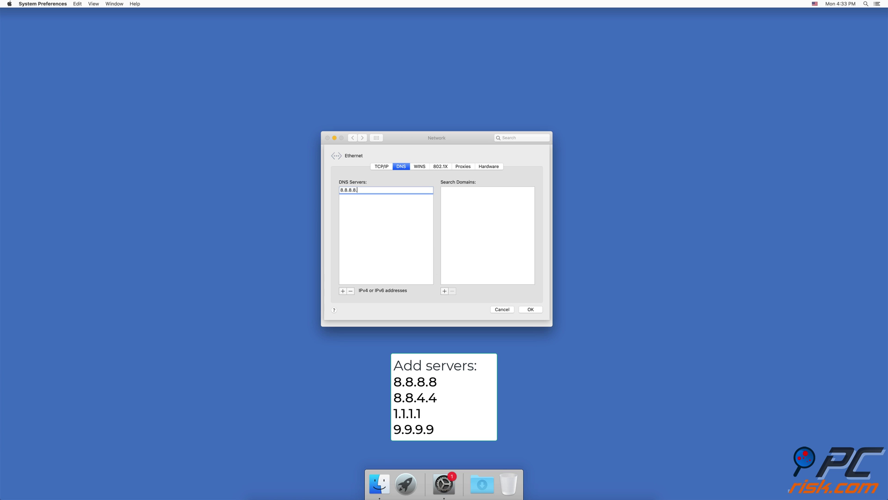
pyautogui.press('Return')
pyautogui.click(342, 291)
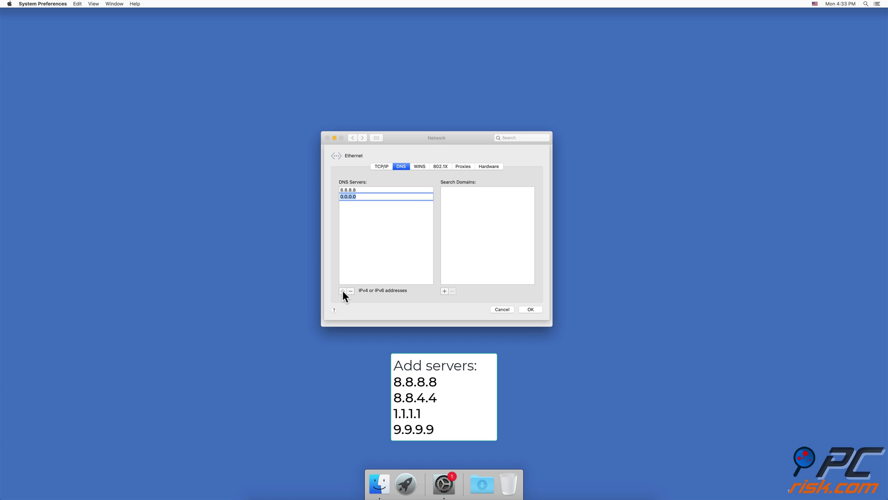
pyautogui.write('8.8.4.4')
pyautogui.press('Return')
pyautogui.click(342, 291)
pyautogui.write('1.1.1.1')
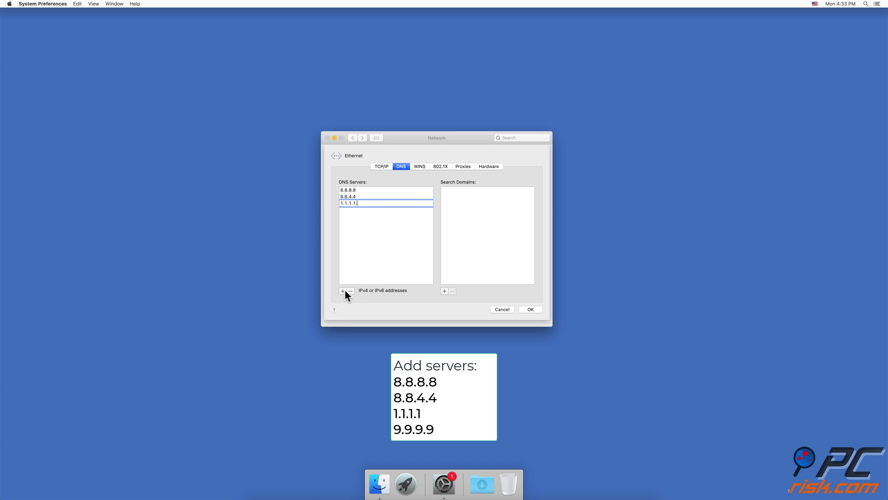